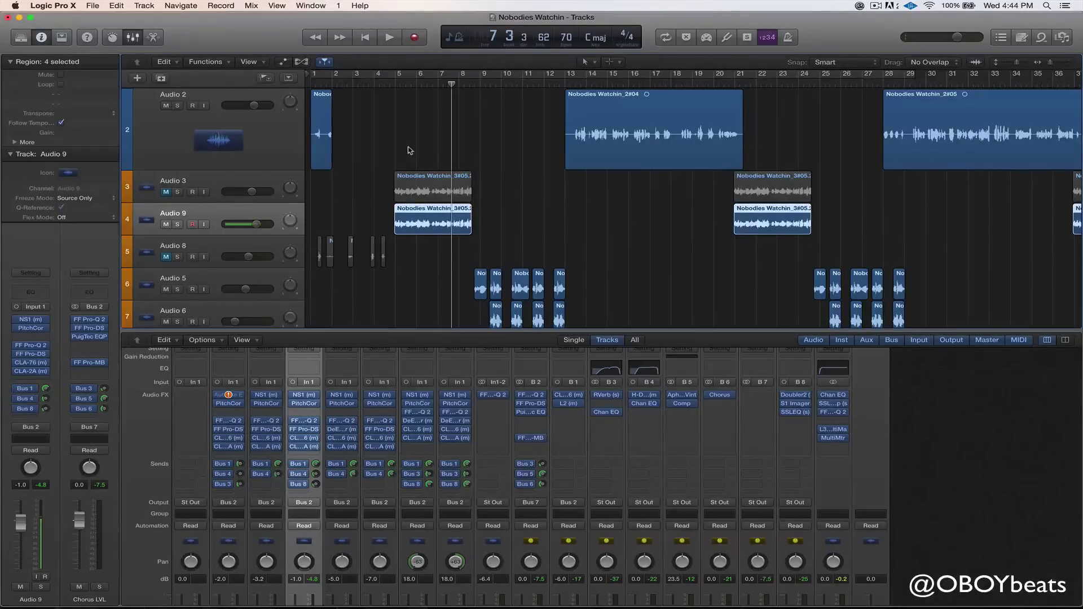
- Remove the PitchCor insert from Audio 9 by setting its slot to No Plug-in
{"action": "scroll", "coordinate": [408, 138], "scroll_direction": "up", "scroll_amount": 6}
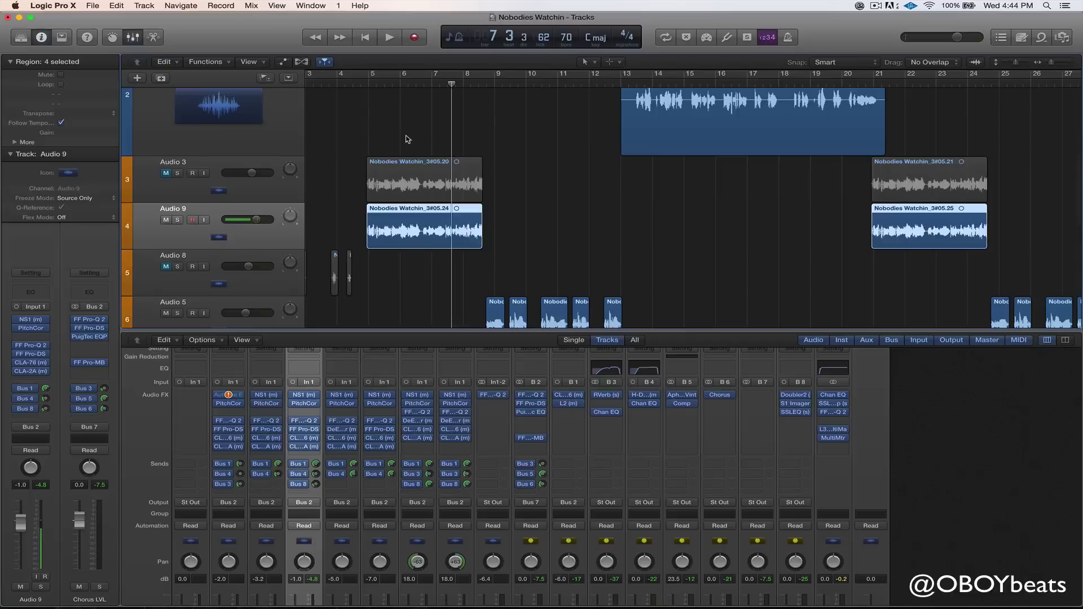
{"action": "scroll", "coordinate": [407, 138], "scroll_direction": "up", "scroll_amount": 1}
{"action": "scroll", "coordinate": [408, 139], "scroll_direction": "up", "scroll_amount": 1}
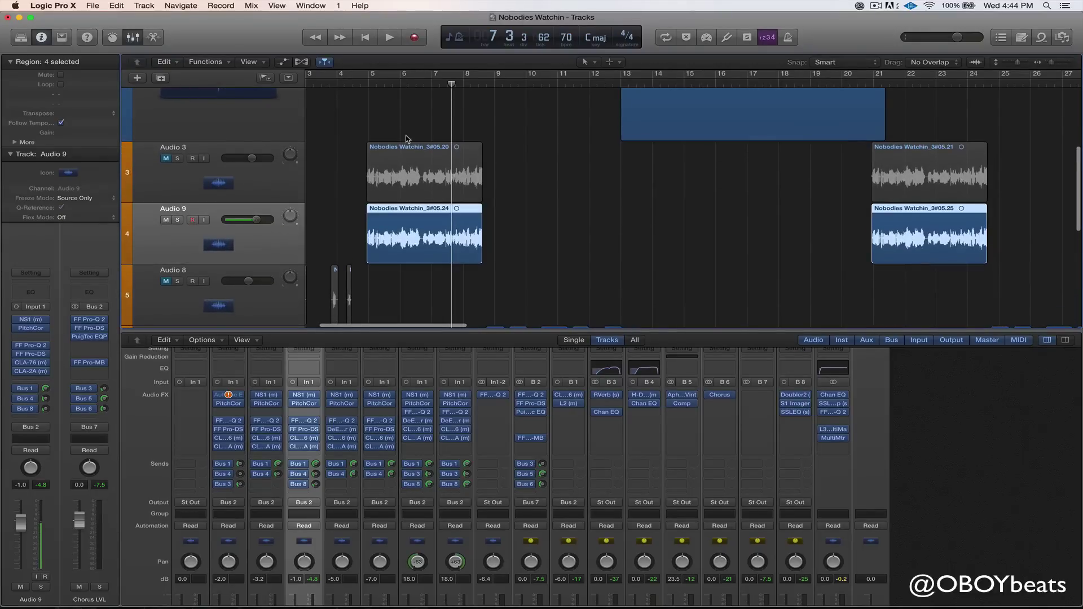
{"action": "left_click", "coordinate": [318, 404]}
{"action": "left_click", "coordinate": [332, 420]}
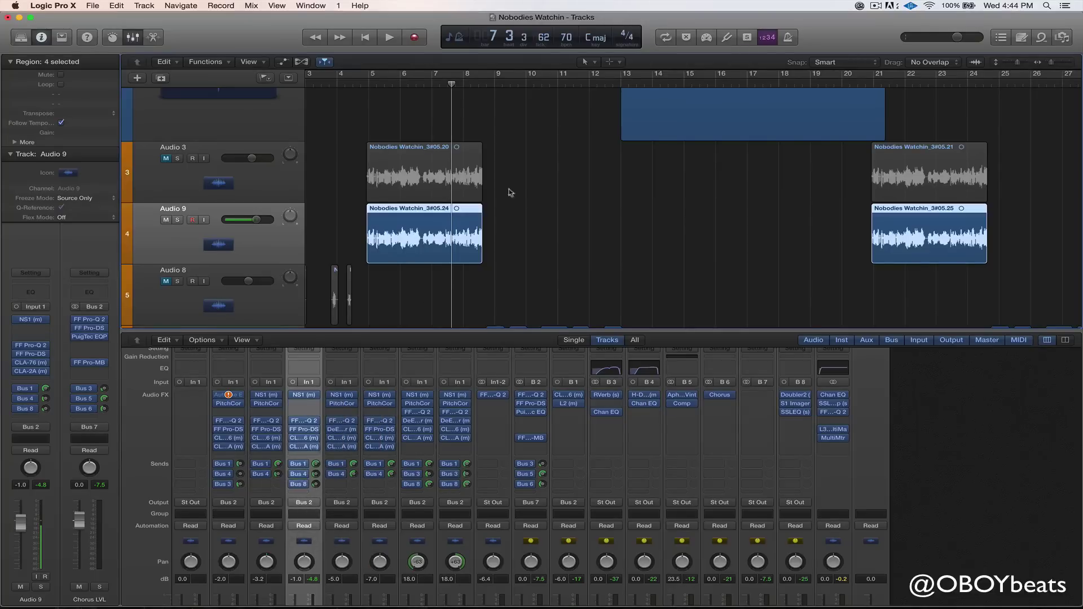
- Return the playhead to bar 4.4 in the Tracks area
{"action": "scroll", "coordinate": [341, 186], "scroll_direction": "right", "scroll_amount": 3}
{"action": "scroll", "coordinate": [341, 186], "scroll_direction": "left", "scroll_amount": 3}
{"action": "scroll", "coordinate": [341, 186], "scroll_direction": "left", "scroll_amount": 3}
{"action": "scroll", "coordinate": [342, 186], "scroll_direction": "down", "scroll_amount": 2}
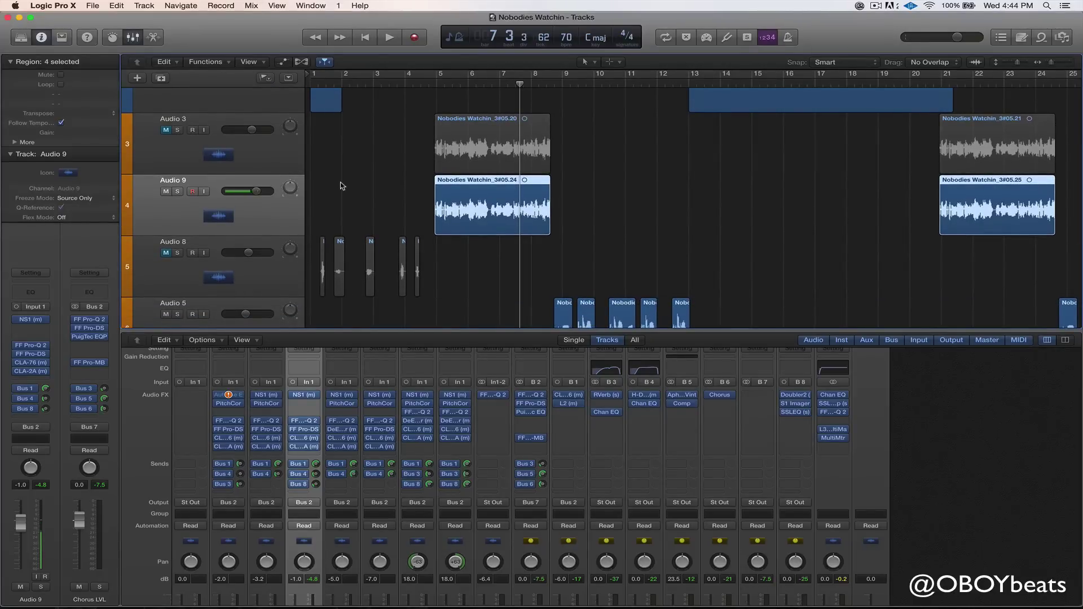
{"action": "left_click", "coordinate": [430, 86]}
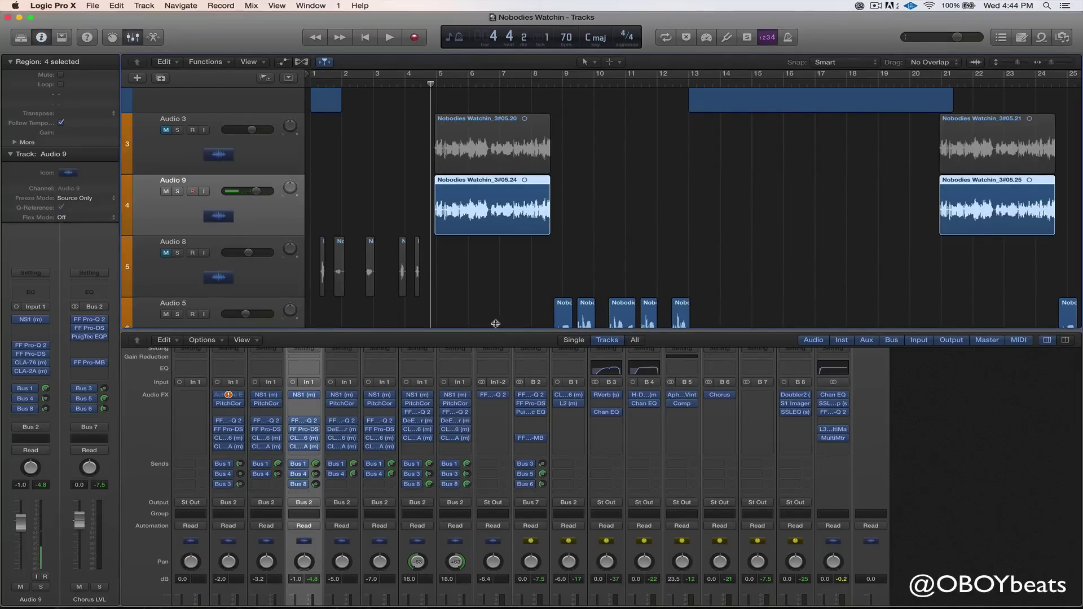
- Lower Audio 9's volume fader to -3.0 dB while the passage plays
{"action": "key", "text": "space"}
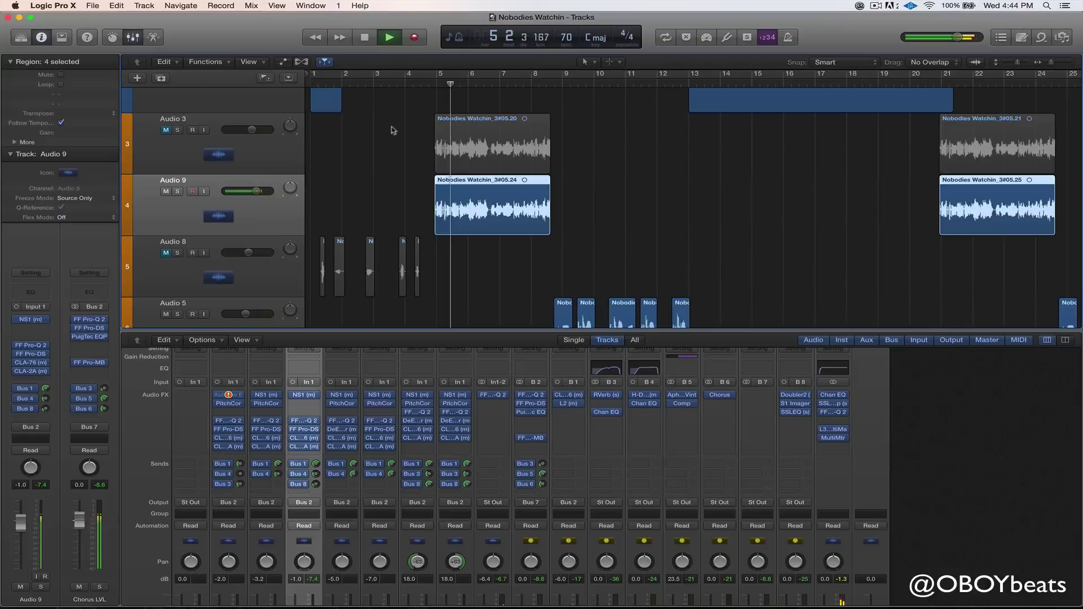
{"action": "left_click_drag", "start_coordinate": [257, 191], "coordinate": [248, 191]}
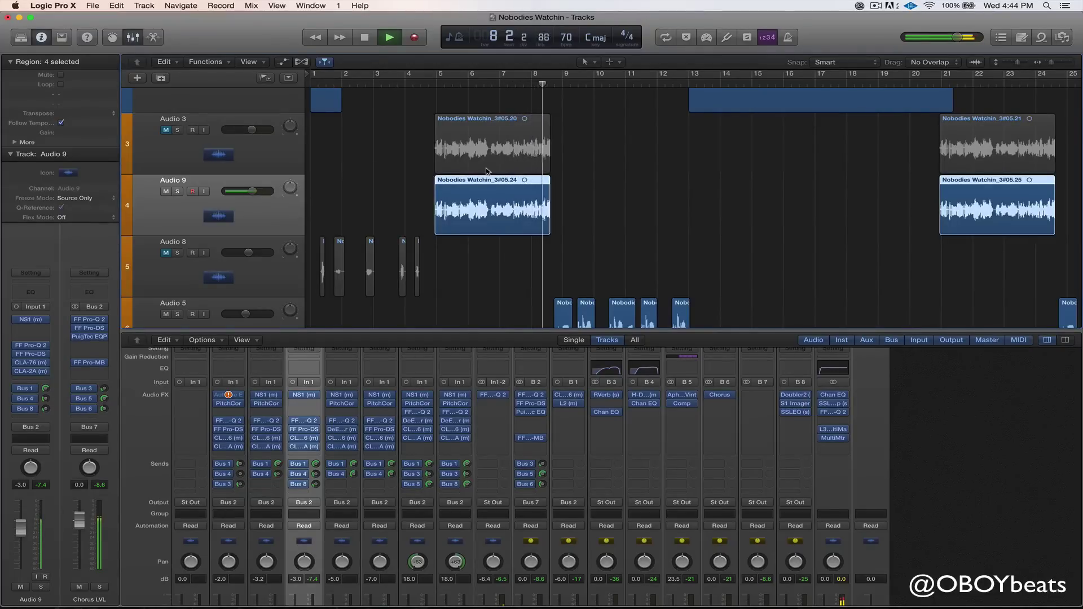
{"action": "key", "text": "space"}
- Put the playhead back at bar 4.4, zoom on the vocal regions, and save the project
{"action": "left_click", "coordinate": [429, 85]}
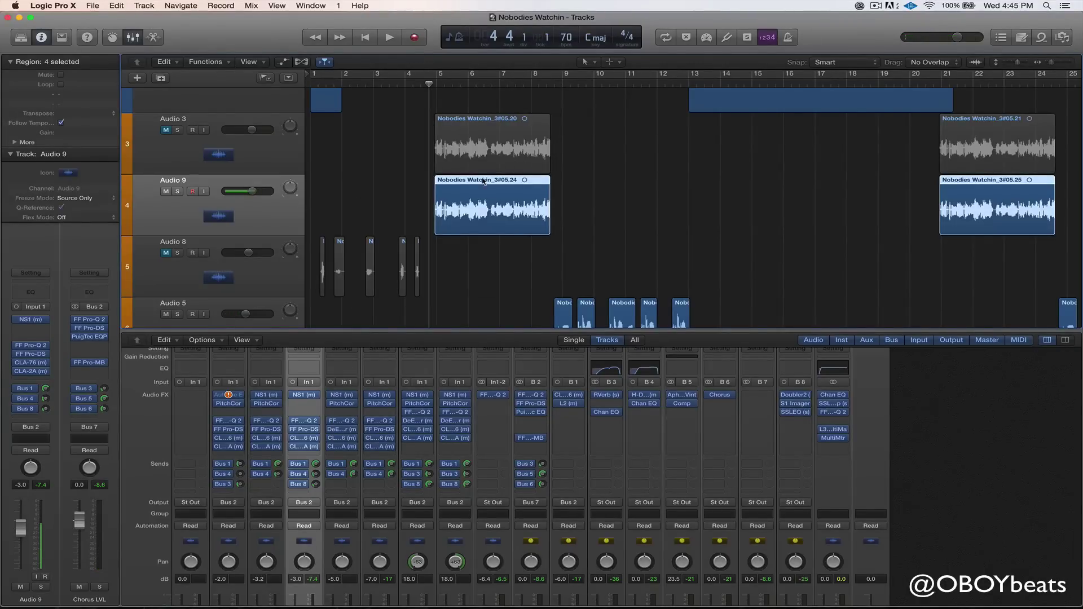
{"action": "key", "text": "z"}
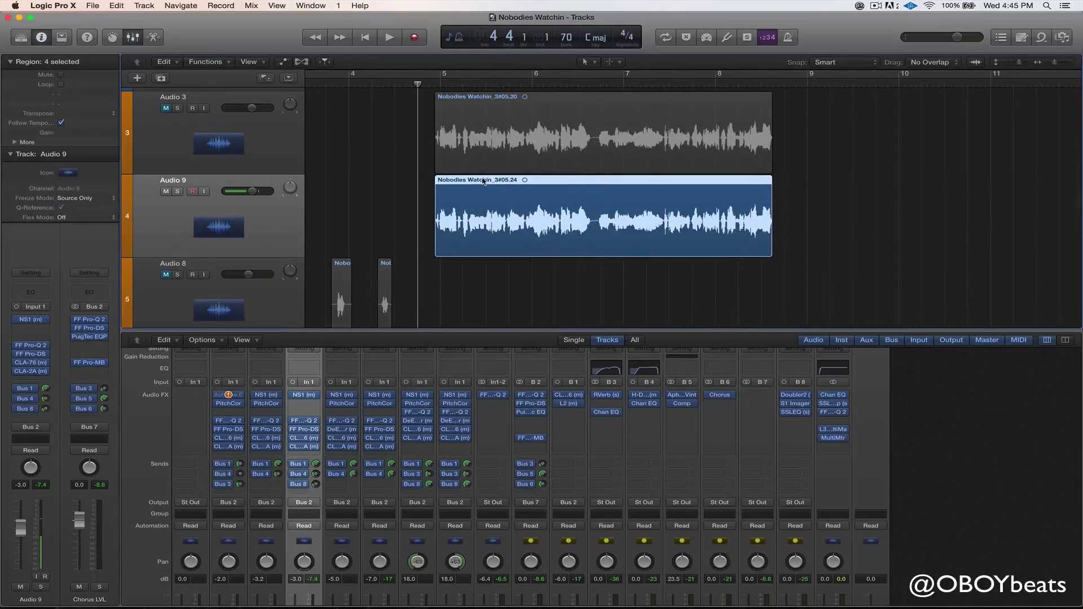
{"action": "key", "text": "super+s"}
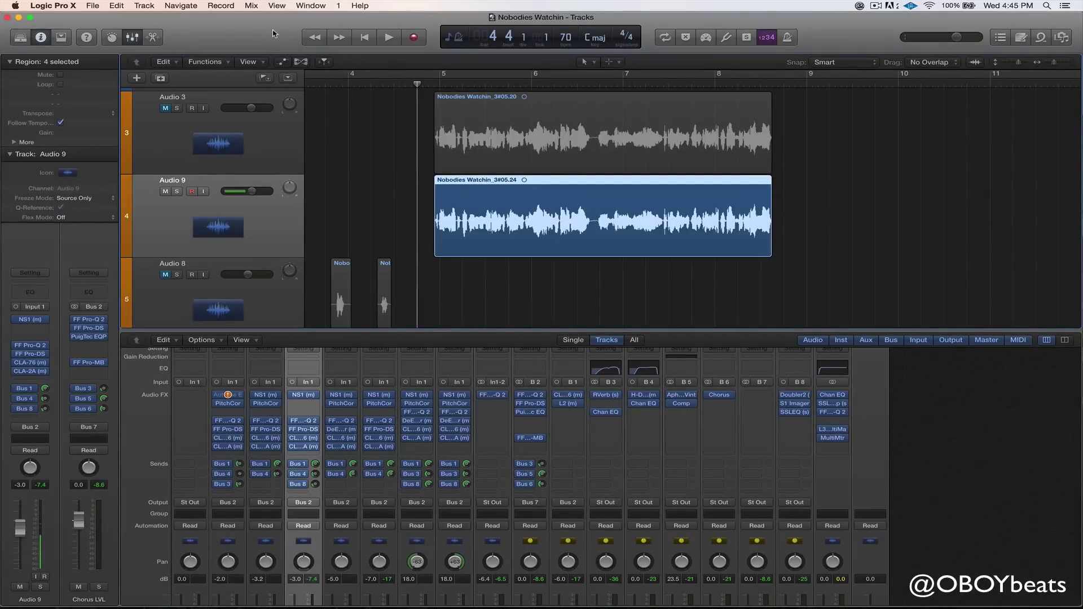
{"action": "key", "text": "super+s"}
{"action": "left_click_drag", "start_coordinate": [439, 88], "coordinate": [428, 88]}
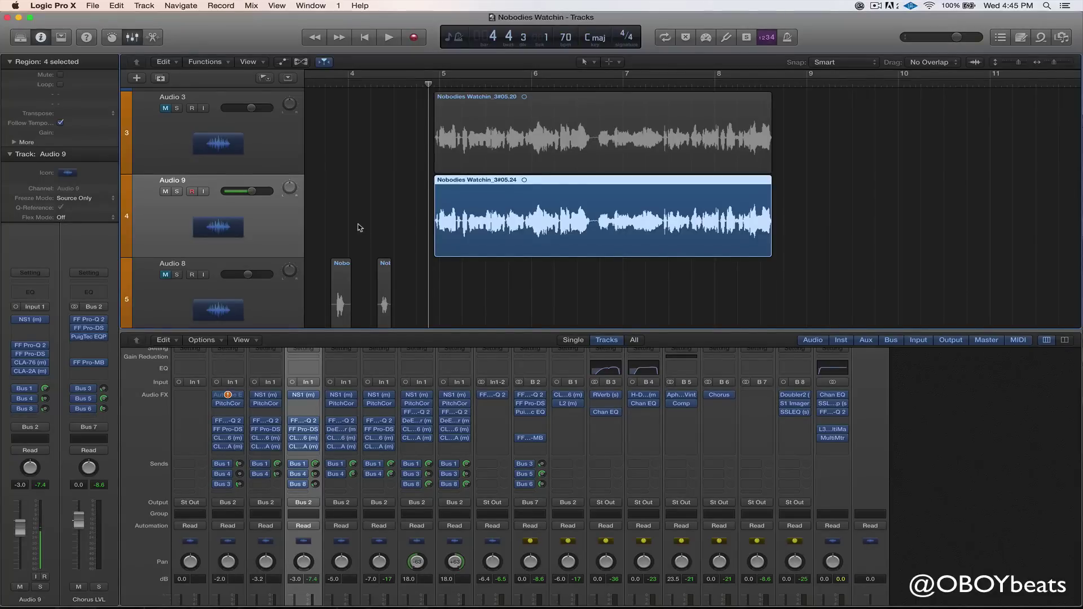
- Insert Pitch > Pitch Correction > Mono into Audio 9's empty Audio FX slot after NS1
{"action": "left_click", "coordinate": [307, 396]}
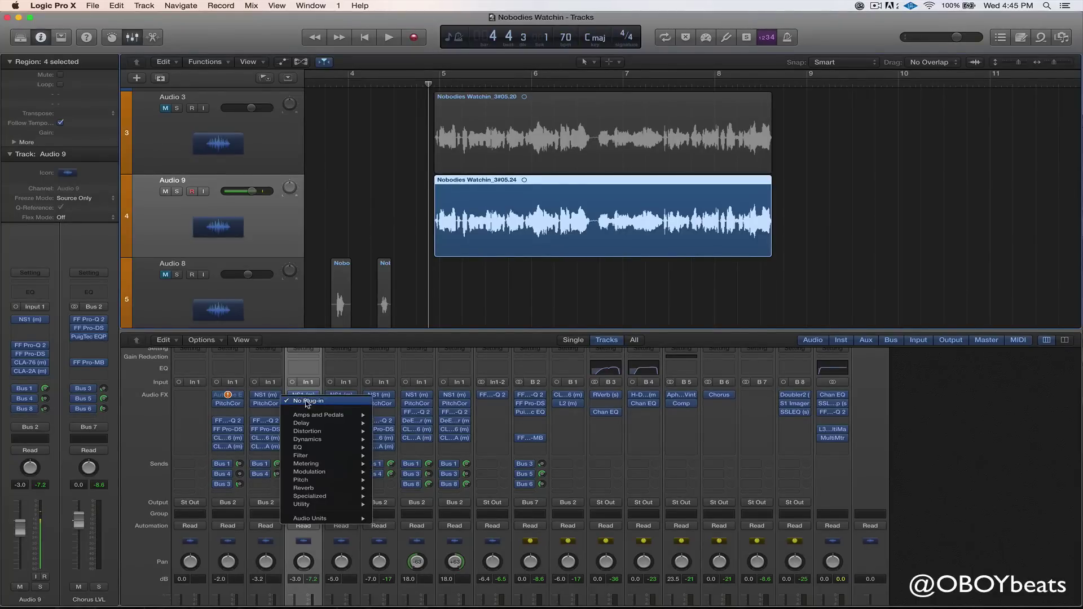
{"action": "mouse_move", "coordinate": [338, 480]}
{"action": "mouse_move", "coordinate": [440, 481]}
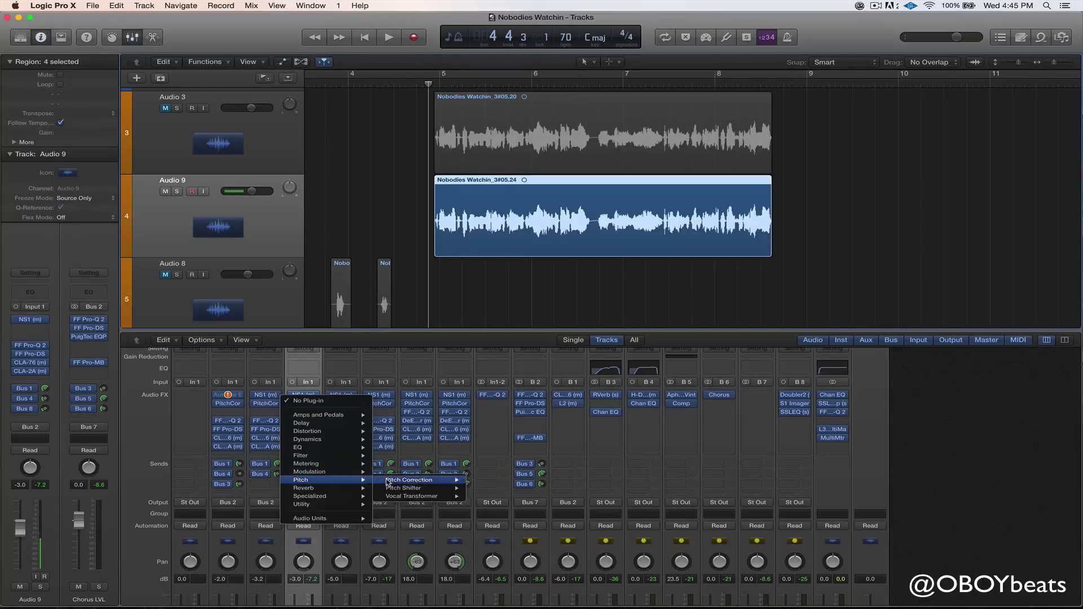
{"action": "left_click", "coordinate": [482, 480]}
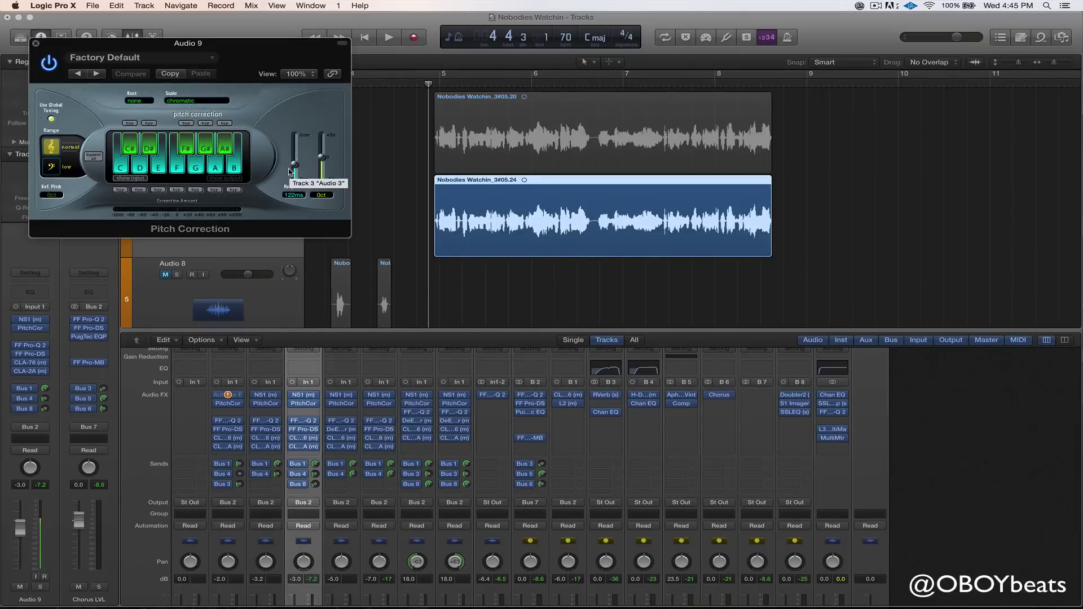
- Set Pitch Correction to major scale with root C and Response at 0.00ms
{"action": "left_click", "coordinate": [196, 101]}
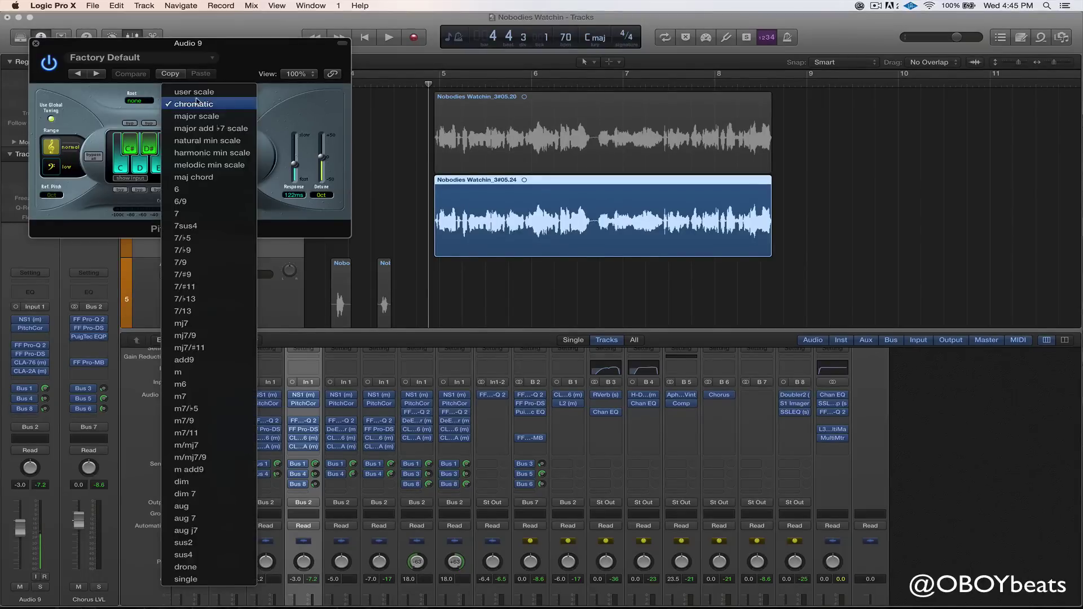
{"action": "left_click", "coordinate": [266, 115]}
{"action": "left_click", "coordinate": [205, 101]}
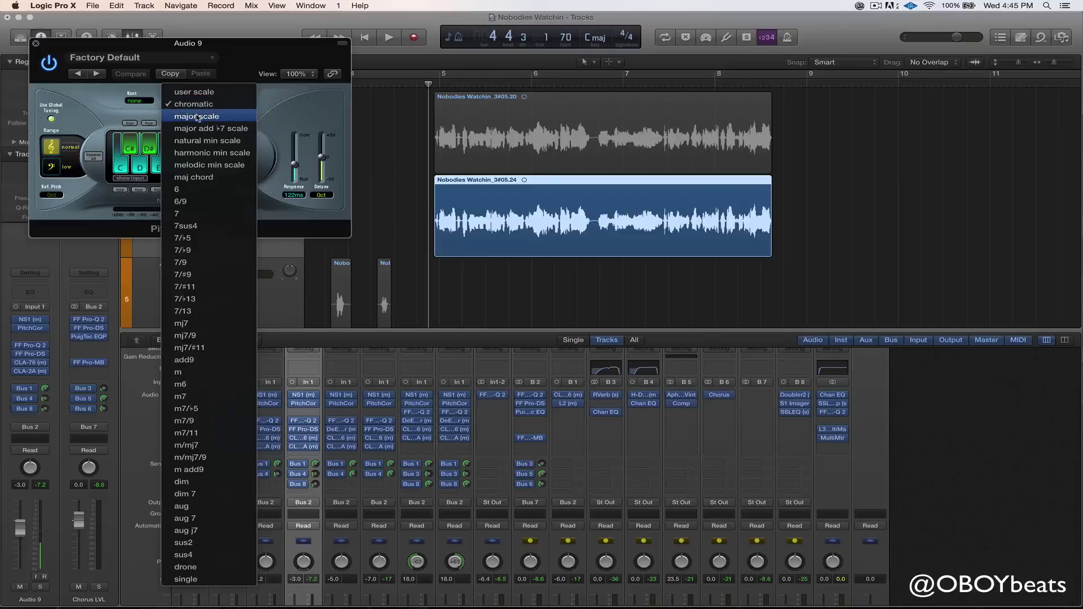
{"action": "left_click", "coordinate": [196, 116]}
{"action": "left_click", "coordinate": [141, 102]}
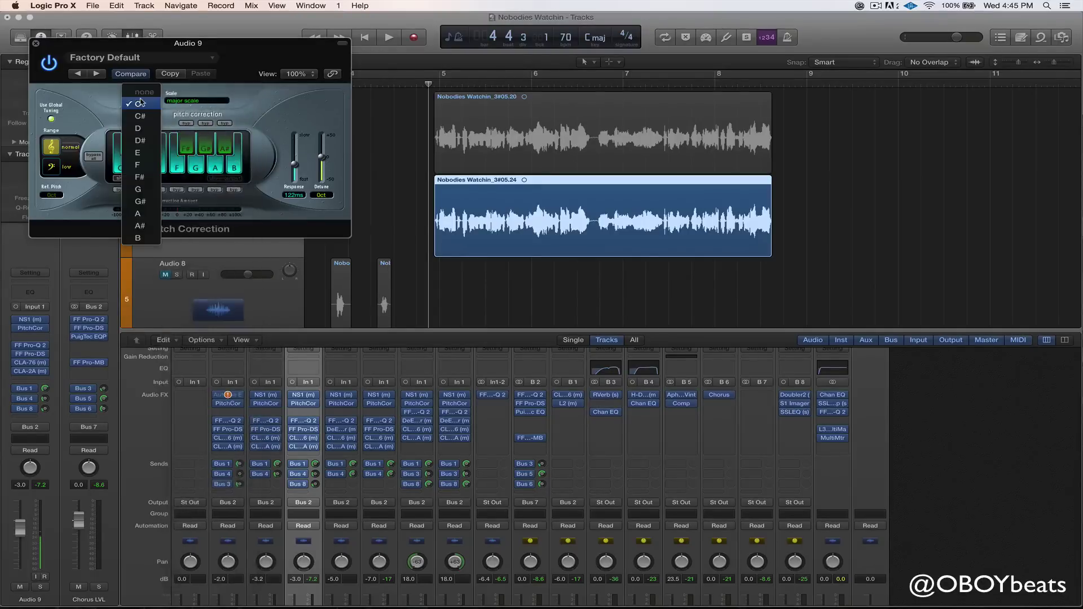
{"action": "left_click", "coordinate": [141, 105]}
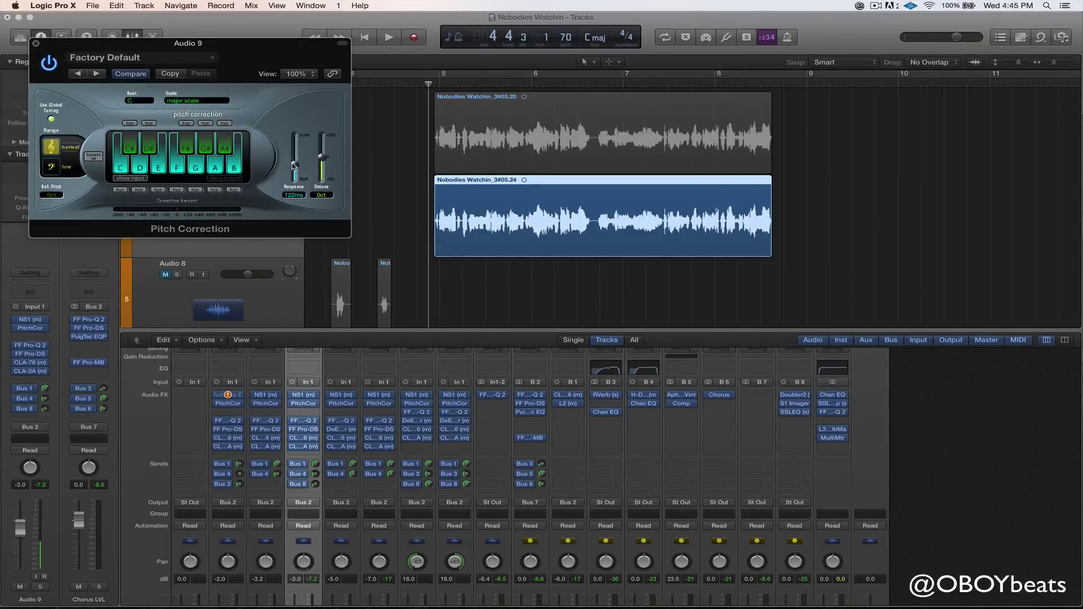
{"action": "left_click_drag", "start_coordinate": [293, 165], "coordinate": [295, 201]}
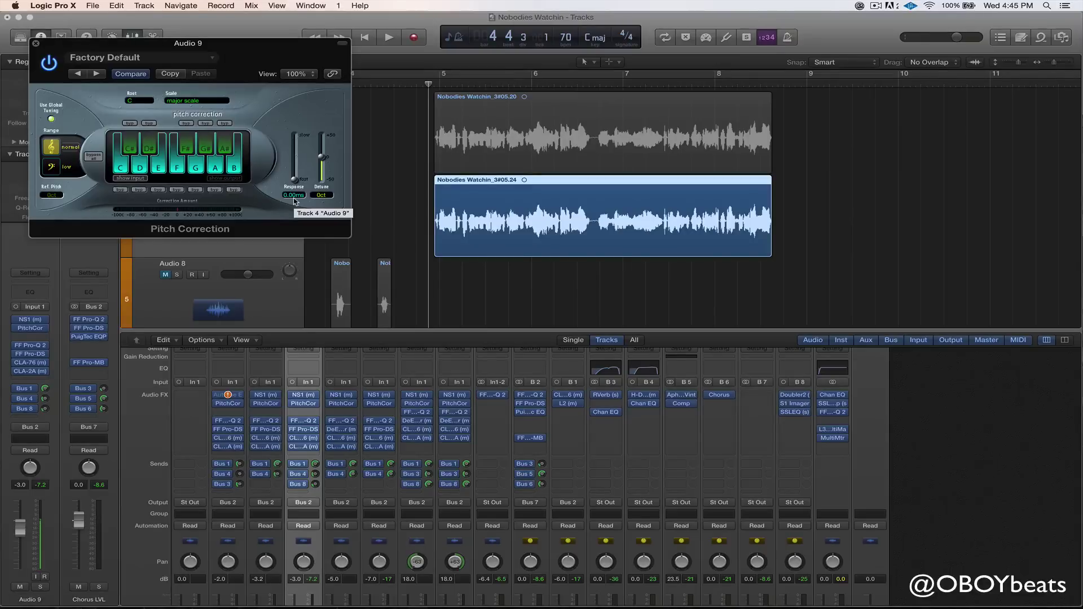
- Compare natural minor against major scale, ending on major
{"action": "left_click", "coordinate": [180, 101]}
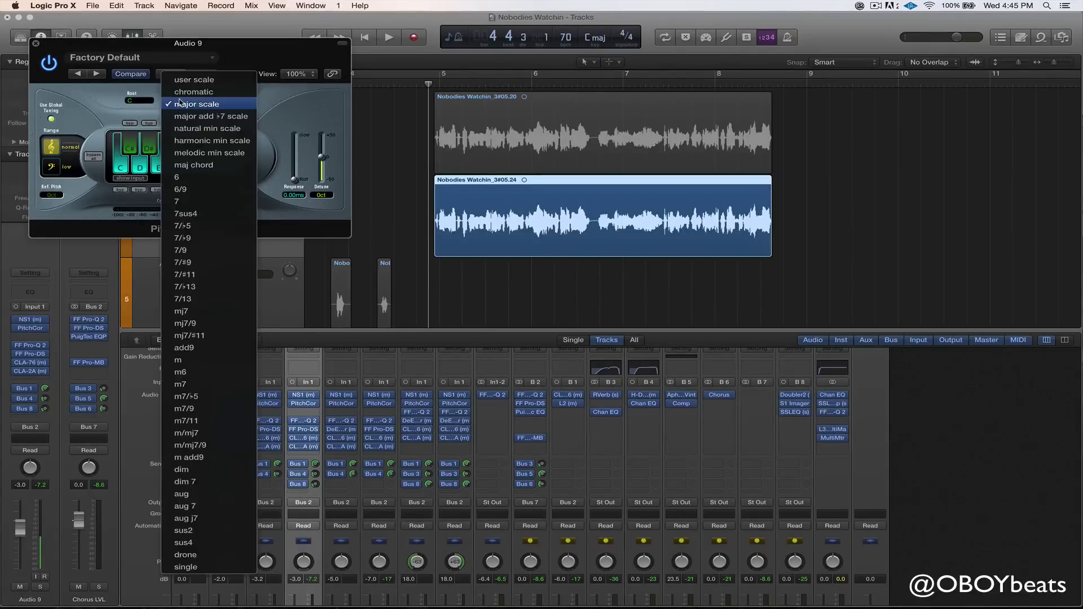
{"action": "left_click", "coordinate": [208, 129]}
{"action": "left_click", "coordinate": [190, 102]}
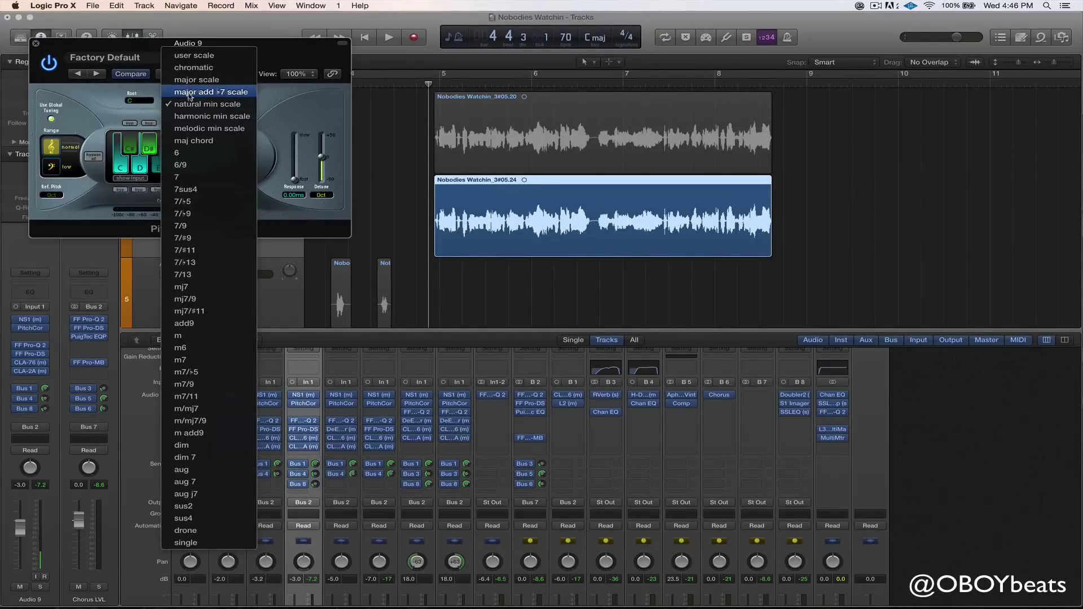
{"action": "left_click", "coordinate": [192, 79]}
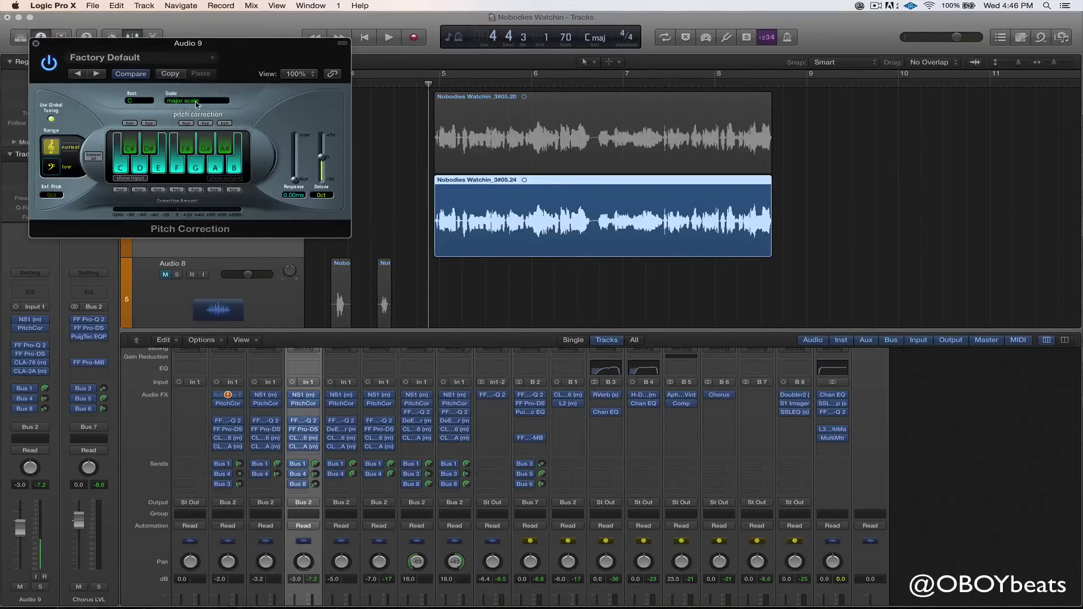
{"action": "left_click", "coordinate": [194, 100]}
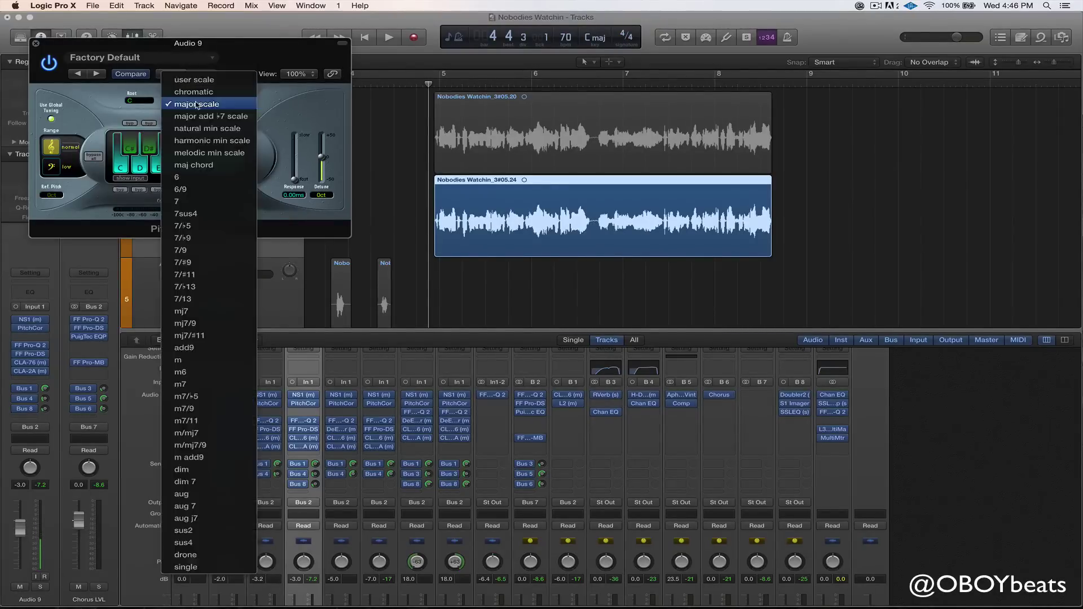
{"action": "left_click", "coordinate": [202, 129]}
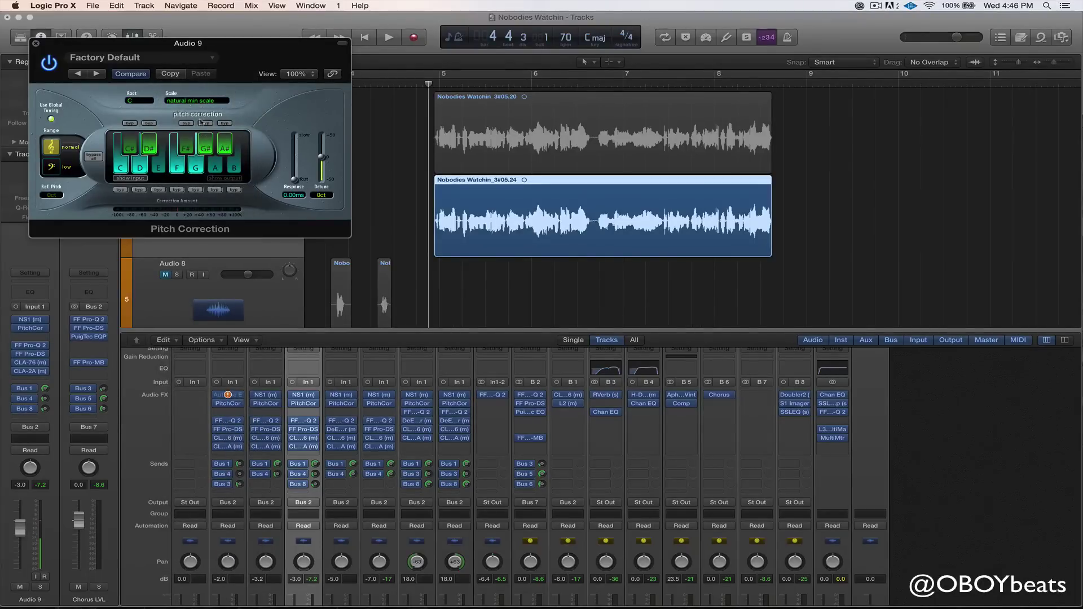
{"action": "left_click", "coordinate": [194, 102]}
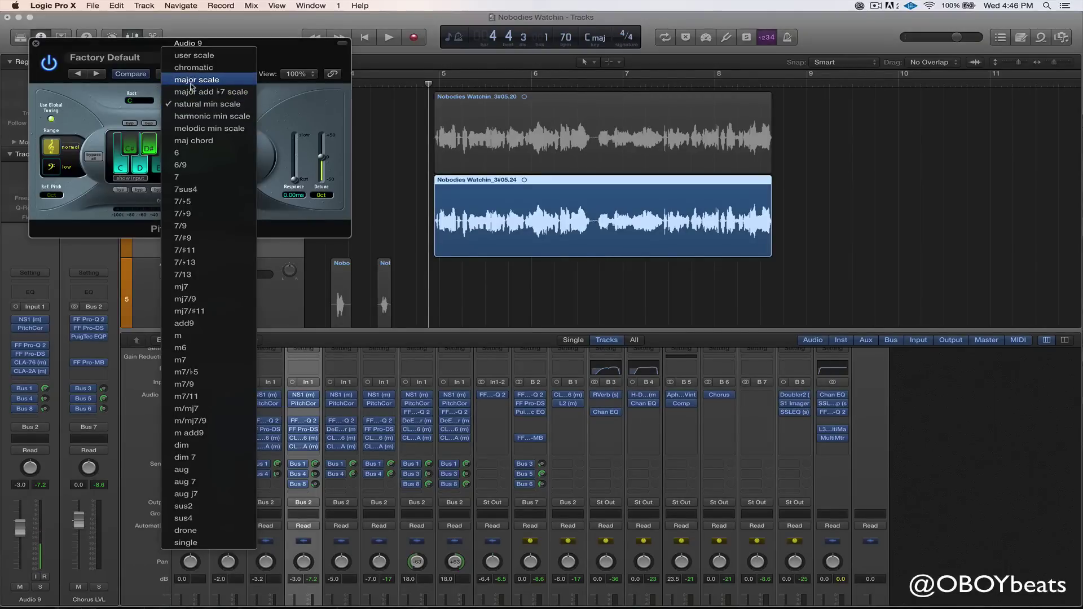
{"action": "left_click", "coordinate": [192, 82]}
- Slow Response to 93.2ms and move the Pitch Correction window down and right
{"action": "left_click_drag", "start_coordinate": [298, 183], "coordinate": [298, 237]}
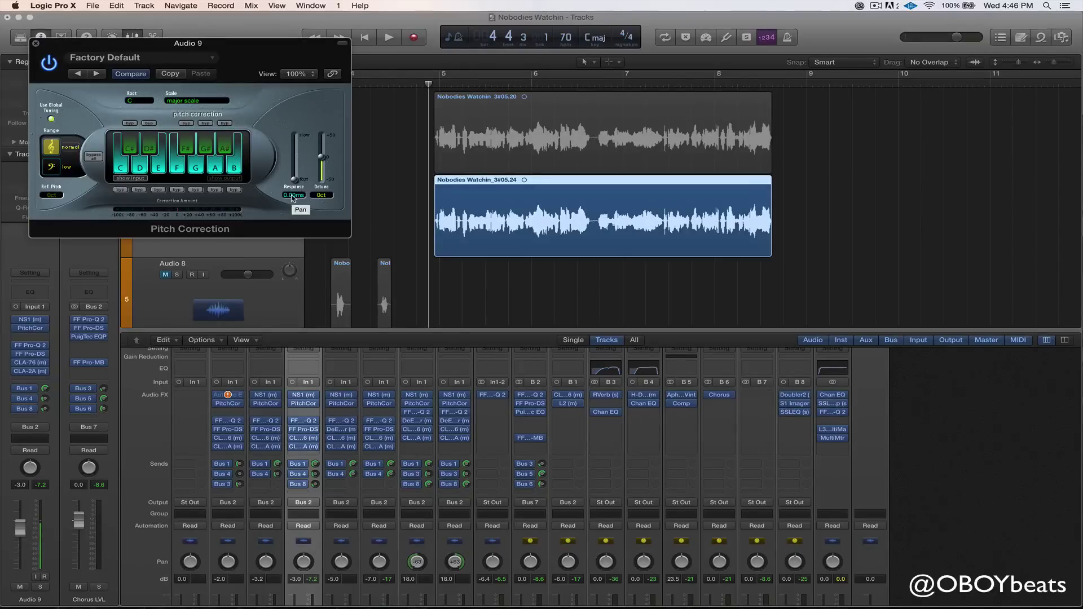
{"action": "left_click", "coordinate": [142, 106]}
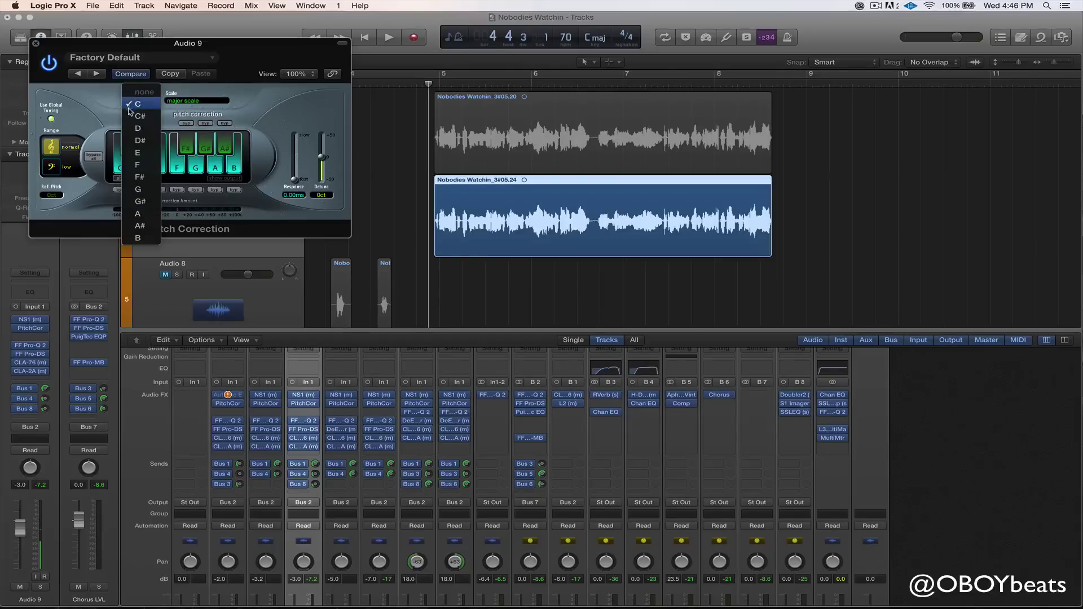
{"action": "left_click", "coordinate": [280, 104]}
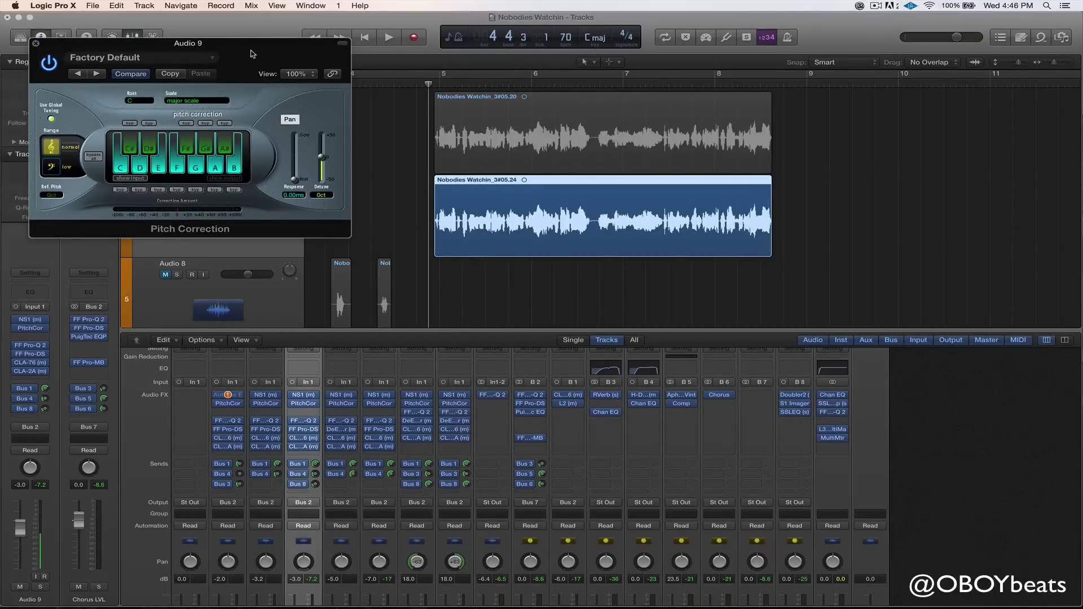
{"action": "left_click_drag", "start_coordinate": [252, 56], "coordinate": [271, 84]}
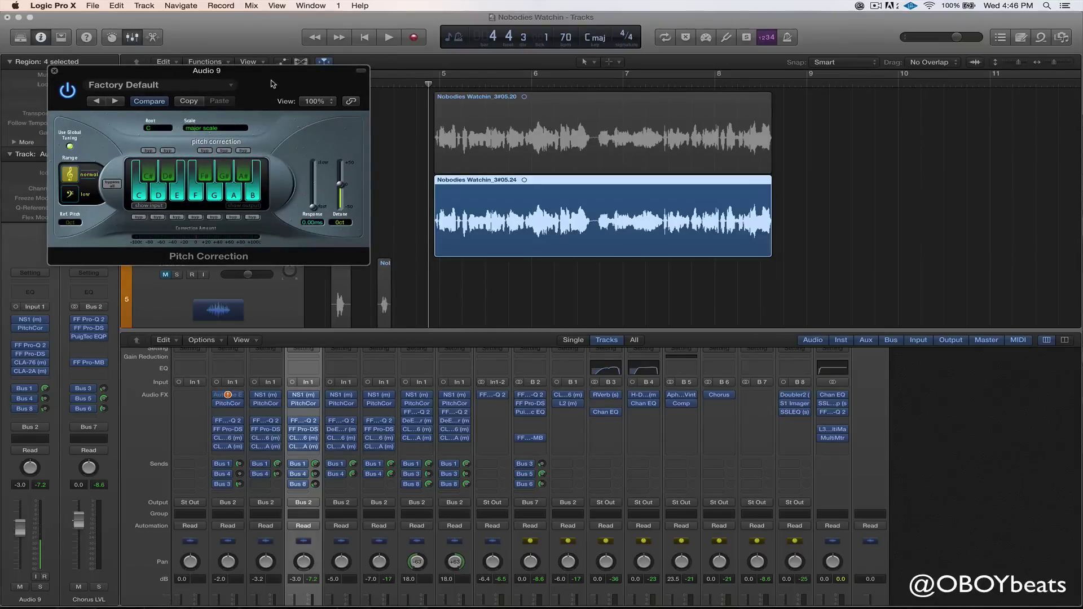
- Solo Audio 9 and audition the vocal from about bar 6.2
{"action": "key", "text": "s"}
{"action": "key", "text": "space"}
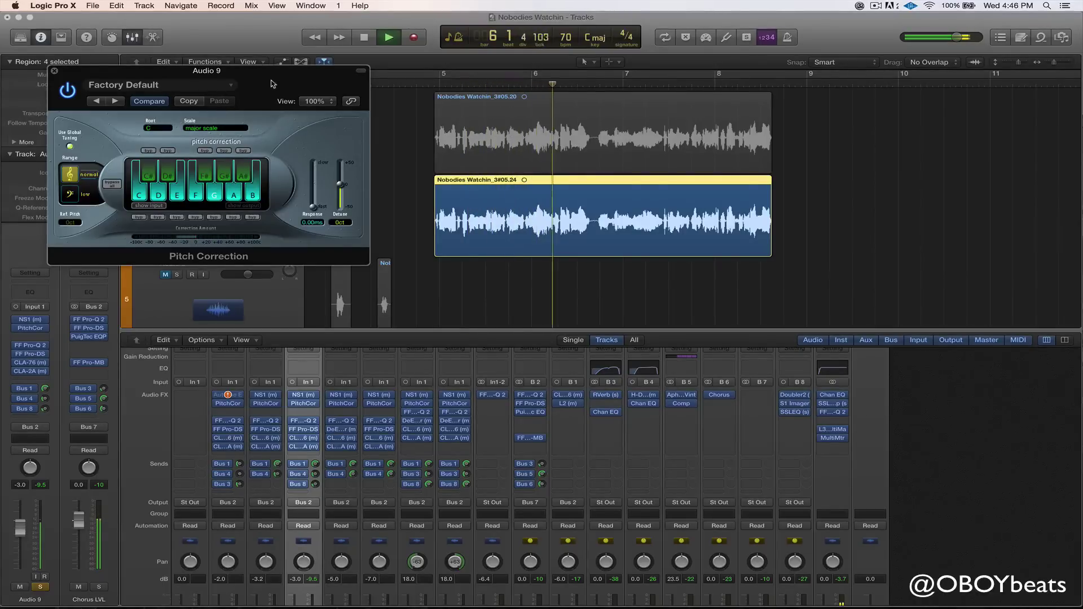
{"action": "key", "text": "space"}
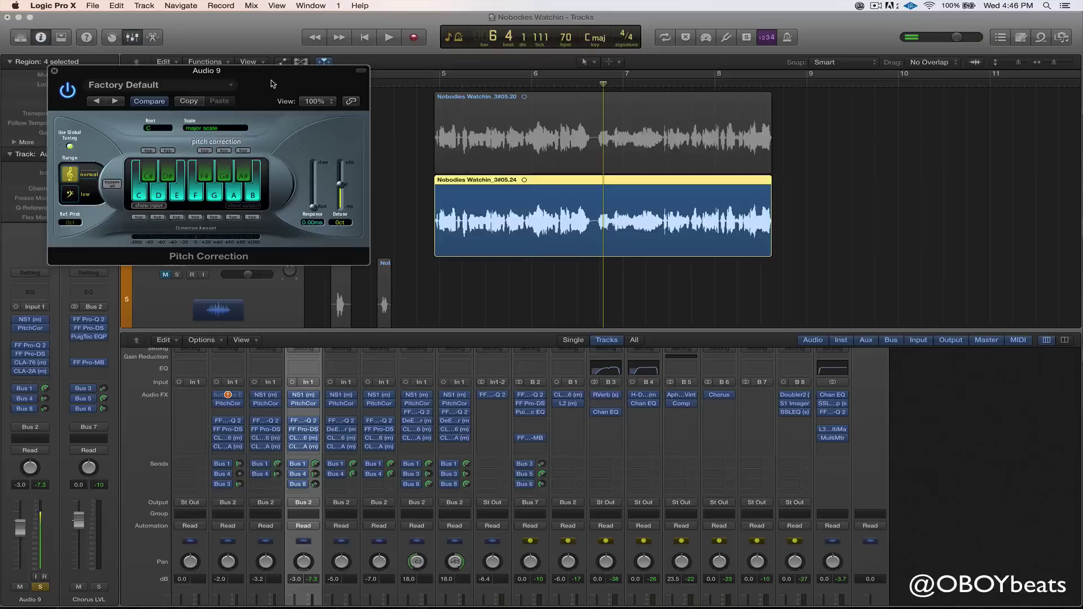
{"action": "left_click_drag", "start_coordinate": [578, 88], "coordinate": [562, 84]}
{"action": "key", "text": "space"}
- Try root notes C# and then D, replaying the phrase from bar 5
{"action": "key", "text": "space"}
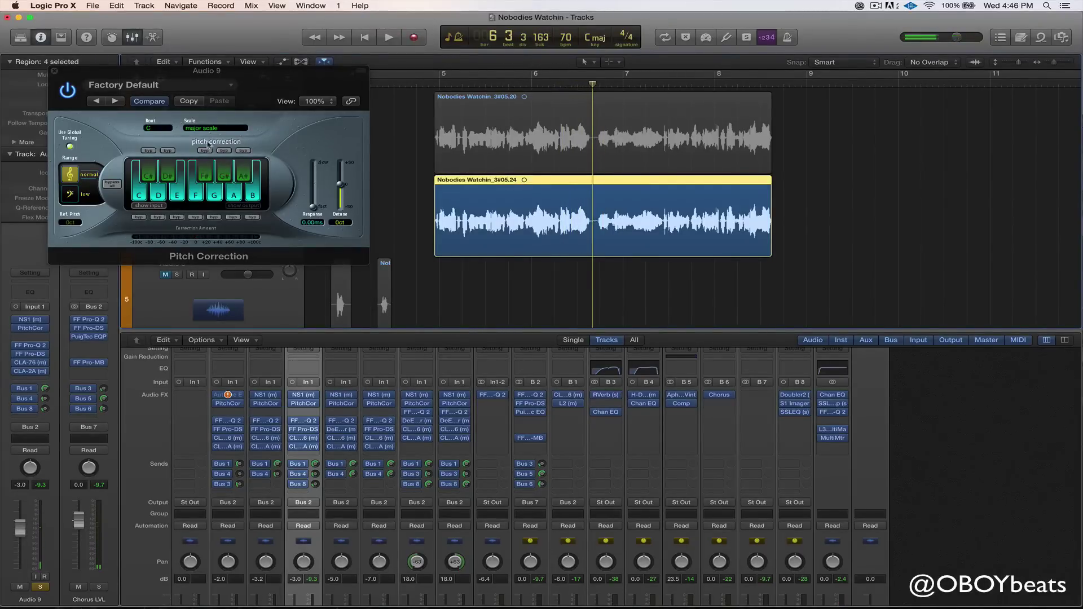
{"action": "left_click", "coordinate": [163, 130]}
{"action": "left_click", "coordinate": [162, 140]}
{"action": "left_click", "coordinate": [427, 88]}
{"action": "key", "text": "space"}
{"action": "key", "text": "space"}
{"action": "left_click", "coordinate": [150, 128]}
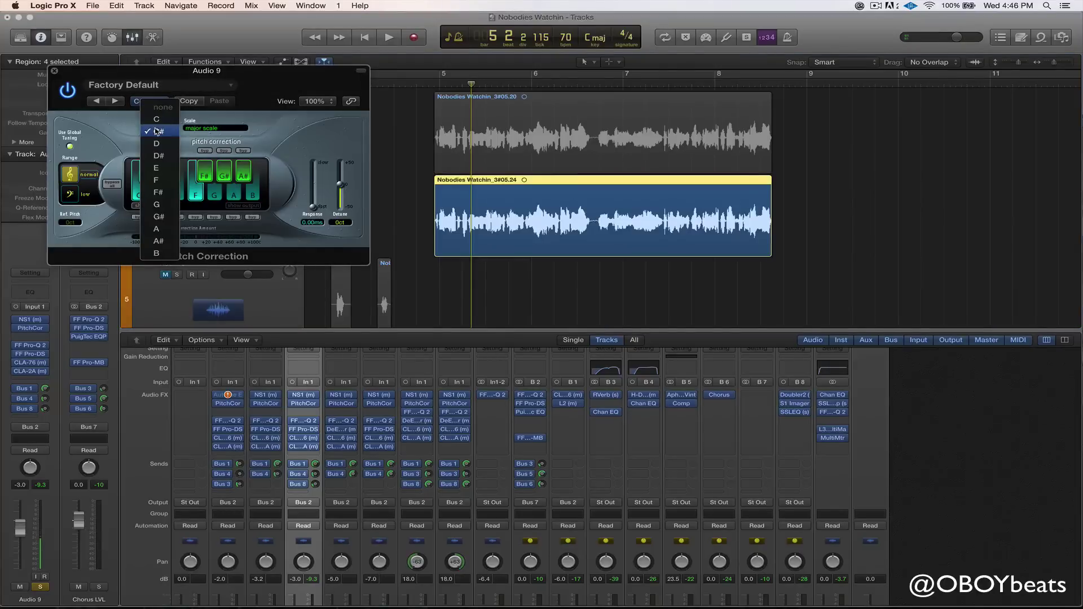
{"action": "left_click", "coordinate": [156, 144]}
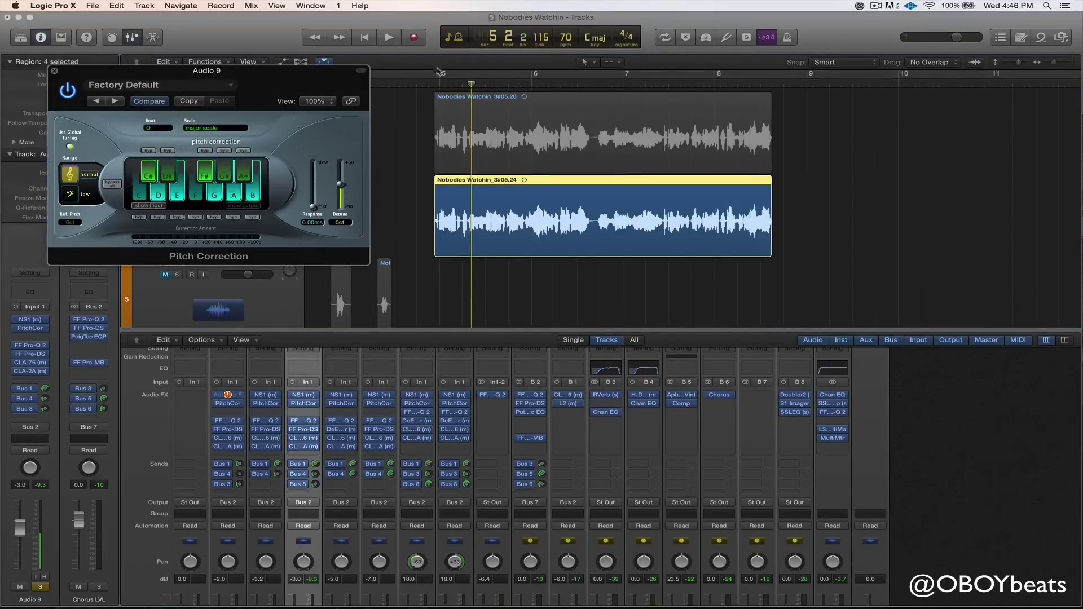
{"action": "left_click", "coordinate": [435, 84]}
{"action": "key", "text": "space"}
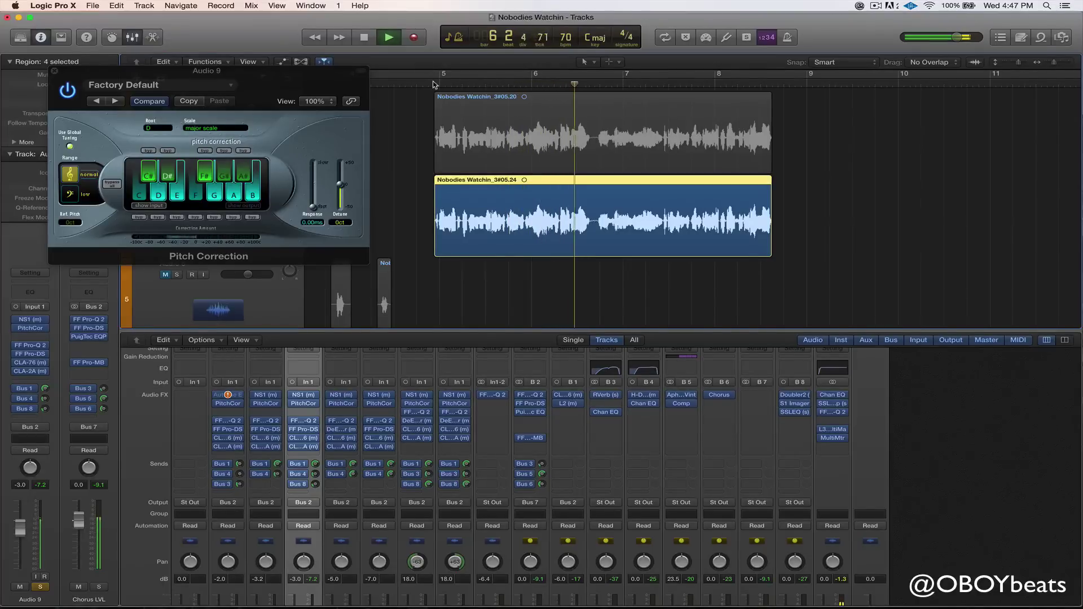
- Set the root note to D#, listen back from bar 5, and save the project
{"action": "key", "text": "space"}
{"action": "left_click", "coordinate": [163, 129]}
{"action": "left_click", "coordinate": [164, 134]}
{"action": "left_click", "coordinate": [438, 85]}
{"action": "key", "text": "space"}
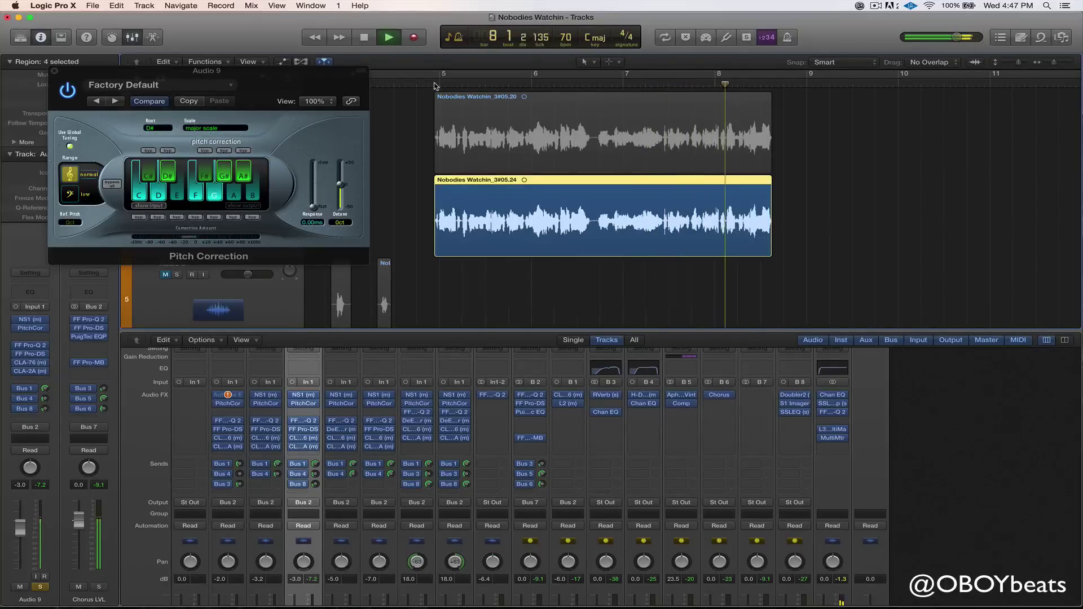
{"action": "key", "text": "space"}
{"action": "key", "text": "super+s"}
- Confirm D# root and major scale are kept, then close the Pitch Correction window
{"action": "left_click", "coordinate": [151, 128]}
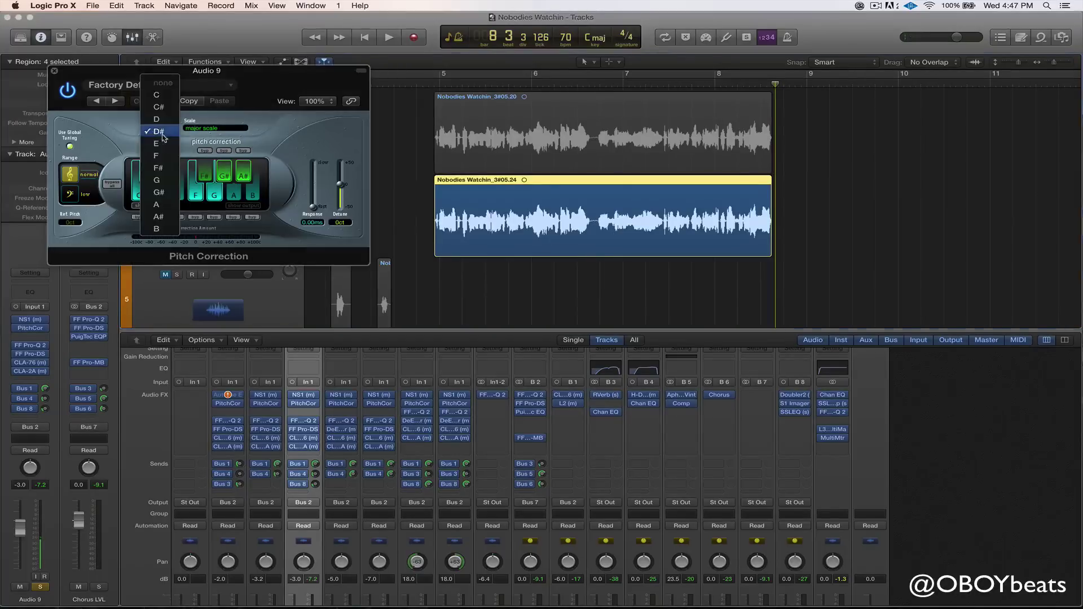
{"action": "left_click", "coordinate": [285, 138]}
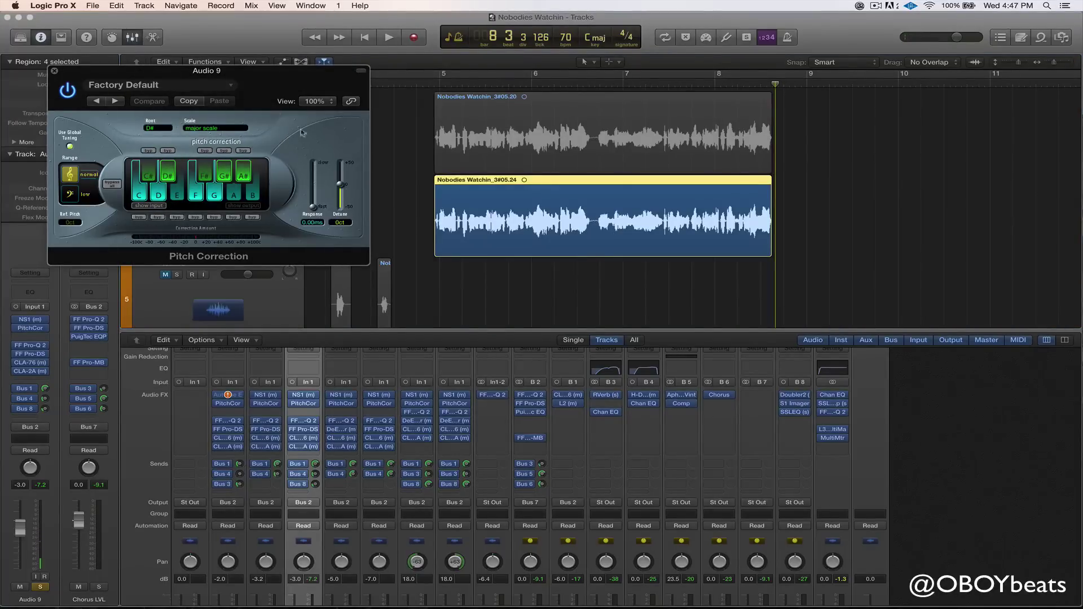
{"action": "left_click", "coordinate": [214, 129]}
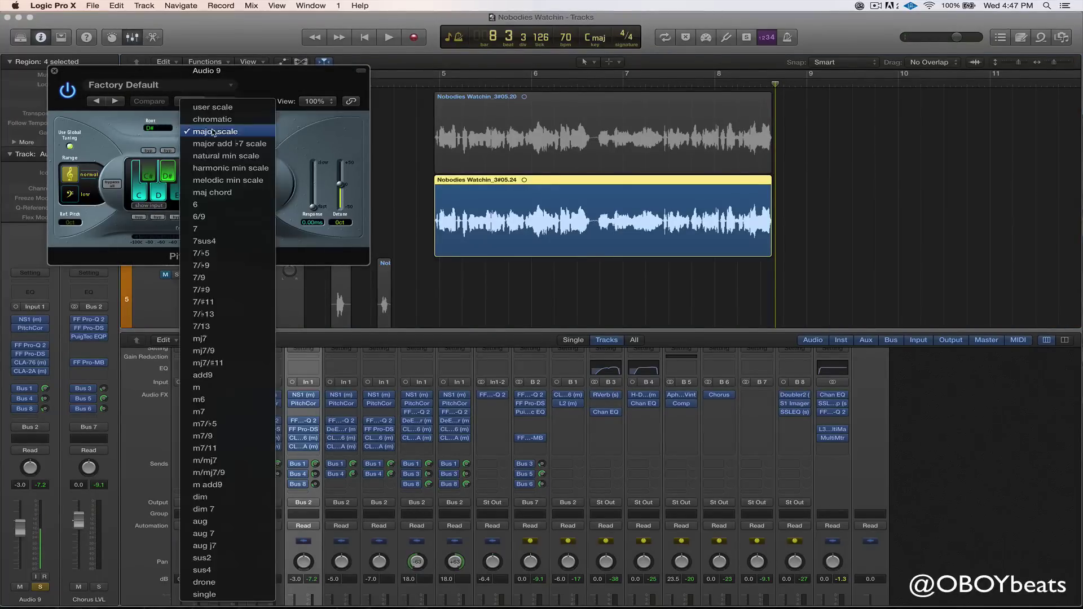
{"action": "left_click", "coordinate": [319, 148]}
{"action": "left_click", "coordinate": [156, 132]}
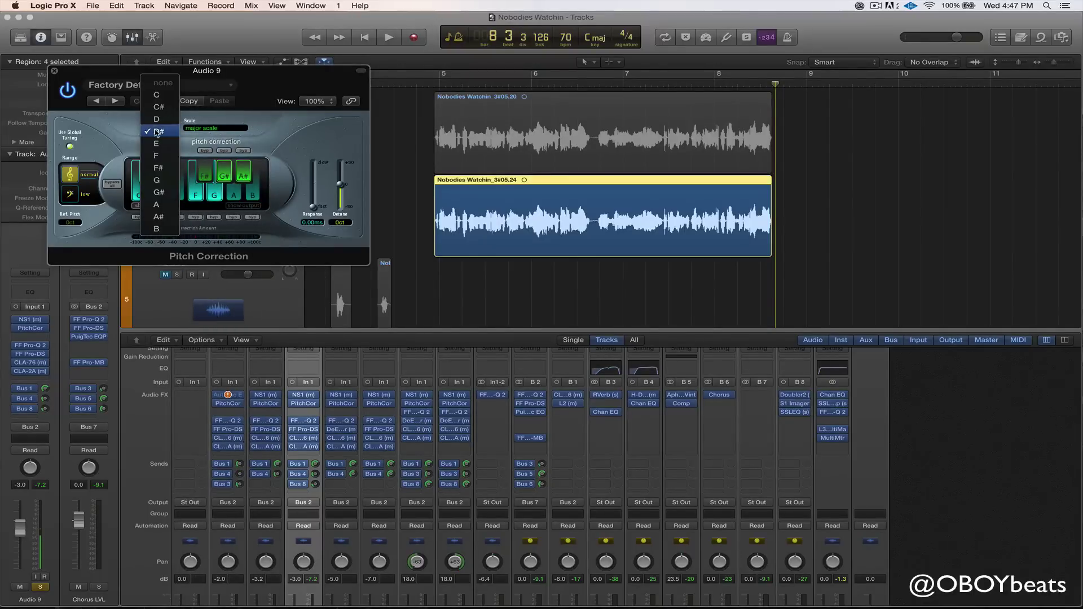
{"action": "left_click", "coordinate": [157, 132]}
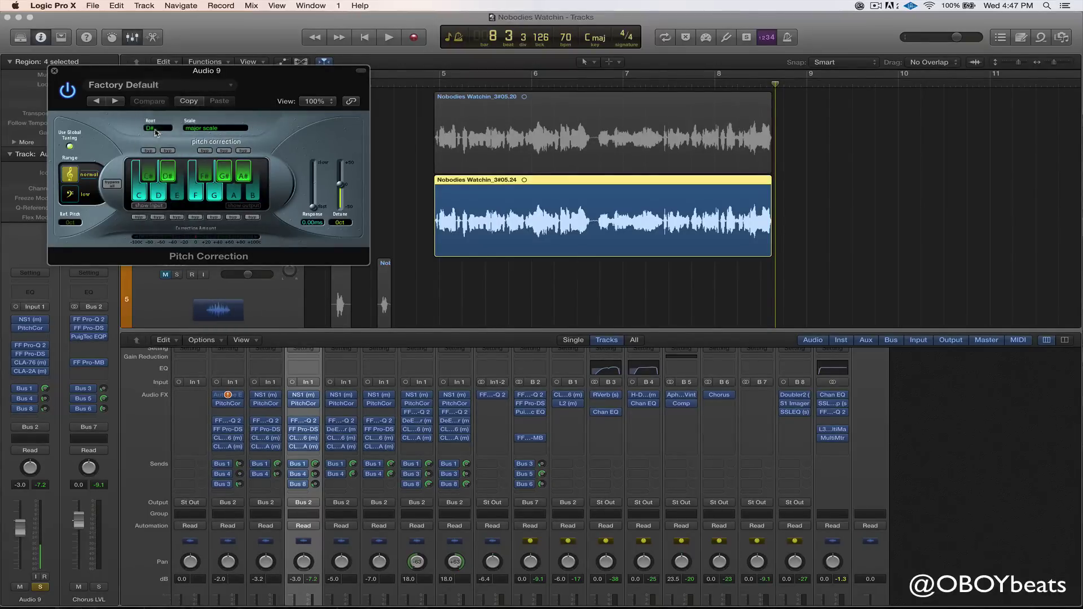
{"action": "left_click", "coordinate": [54, 72]}
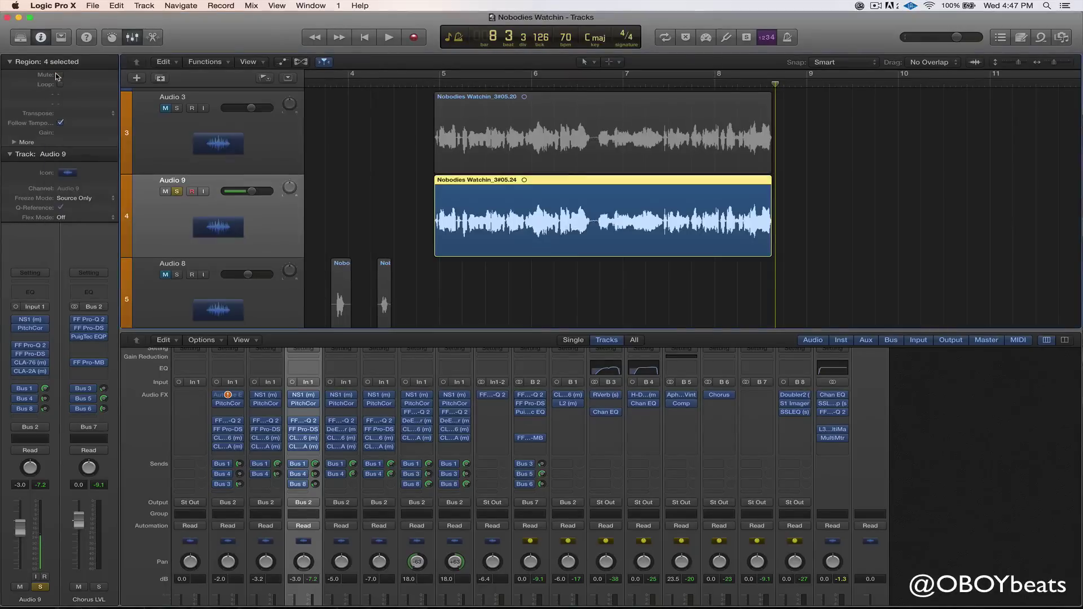
- Unsolo Audio 9, zoom out, and play from around bar 4 with the full mix
{"action": "left_click", "coordinate": [177, 192]}
{"action": "key", "text": "z"}
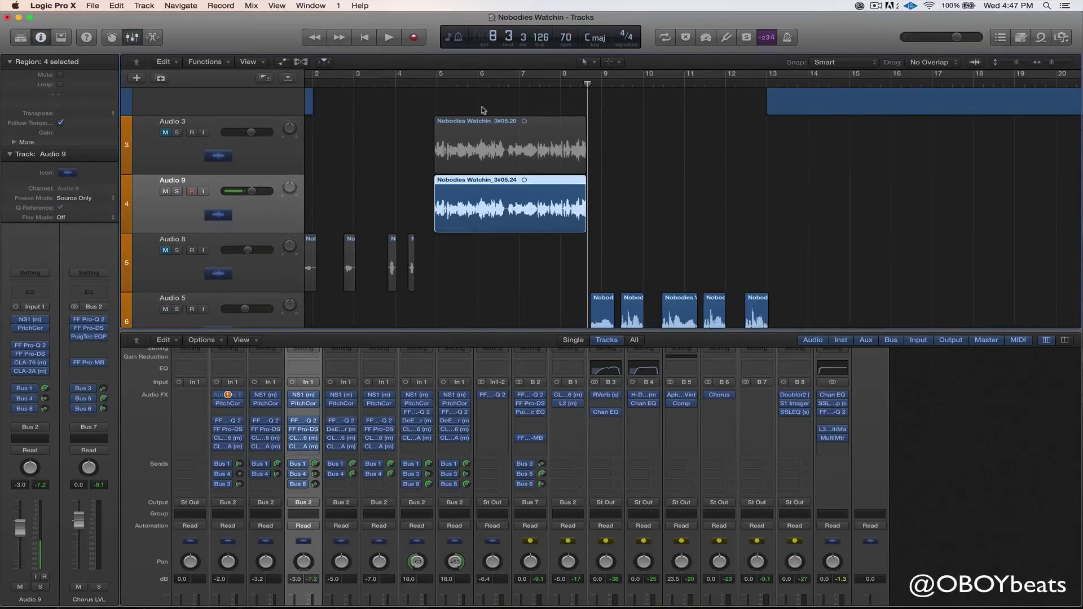
{"action": "left_click", "coordinate": [425, 86]}
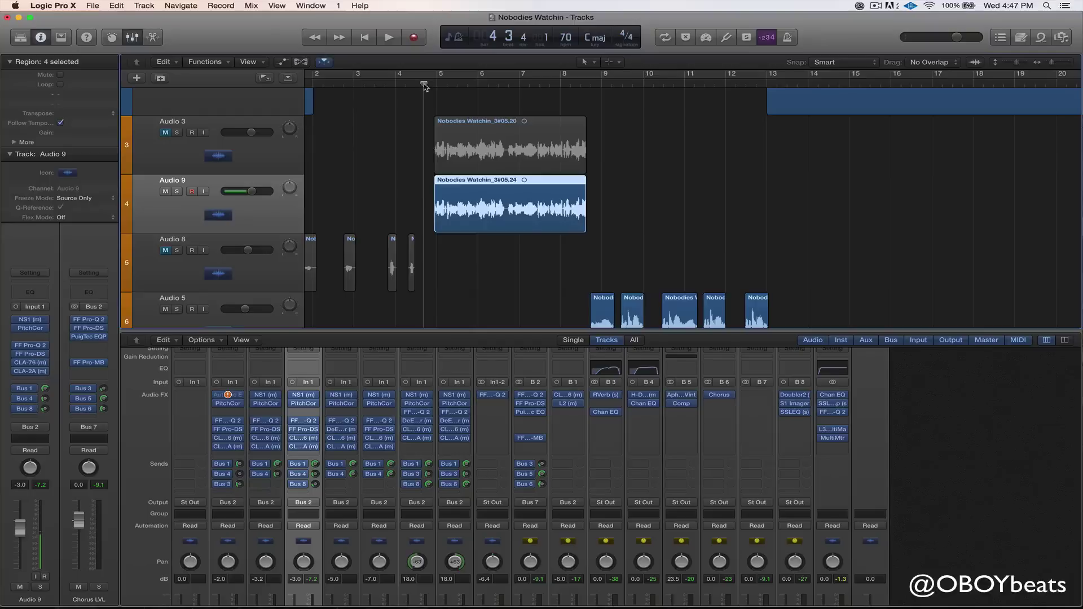
{"action": "key", "text": "space"}
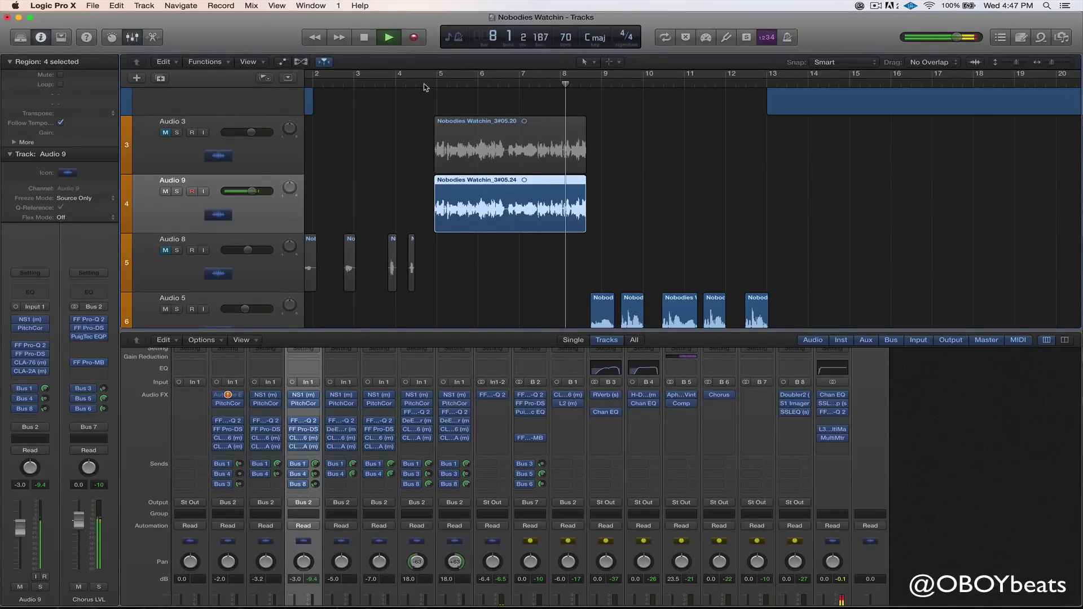
{"action": "key", "text": "space"}
- Reopen Audio 9's Pitch Correction, drag Response to 0.00ms, save, and close the window
{"action": "left_click", "coordinate": [304, 404]}
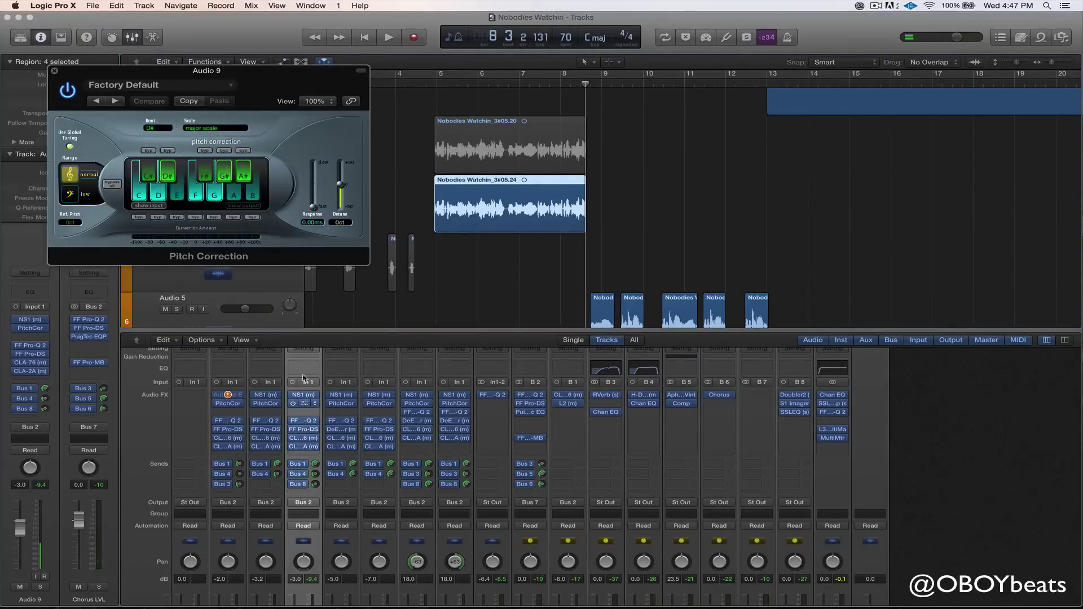
{"action": "left_click_drag", "start_coordinate": [314, 207], "coordinate": [315, 204]}
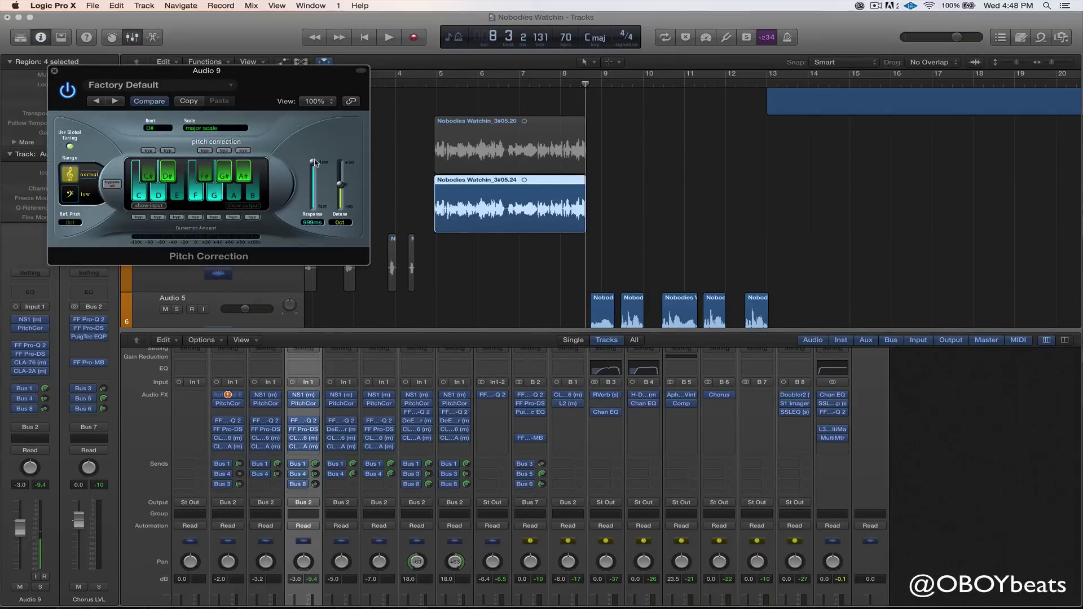
{"action": "left_click_drag", "start_coordinate": [315, 163], "coordinate": [321, 247]}
{"action": "key", "text": "super+s"}
{"action": "left_click", "coordinate": [54, 71]}
{"action": "key", "text": "super+s"}
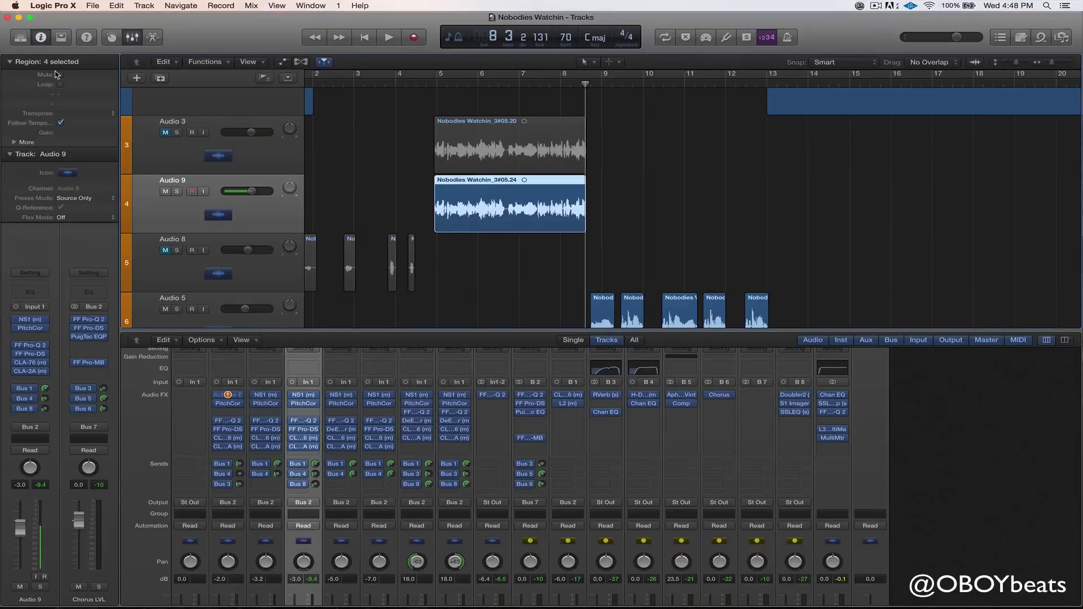